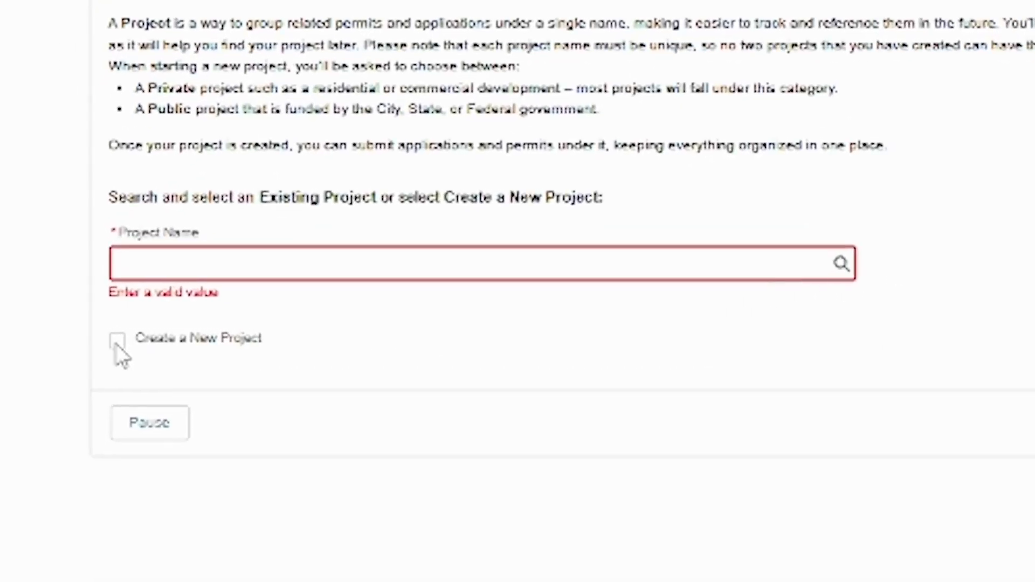
Create a new private project named 'Test 9' and continue to the Location step
click(117, 345)
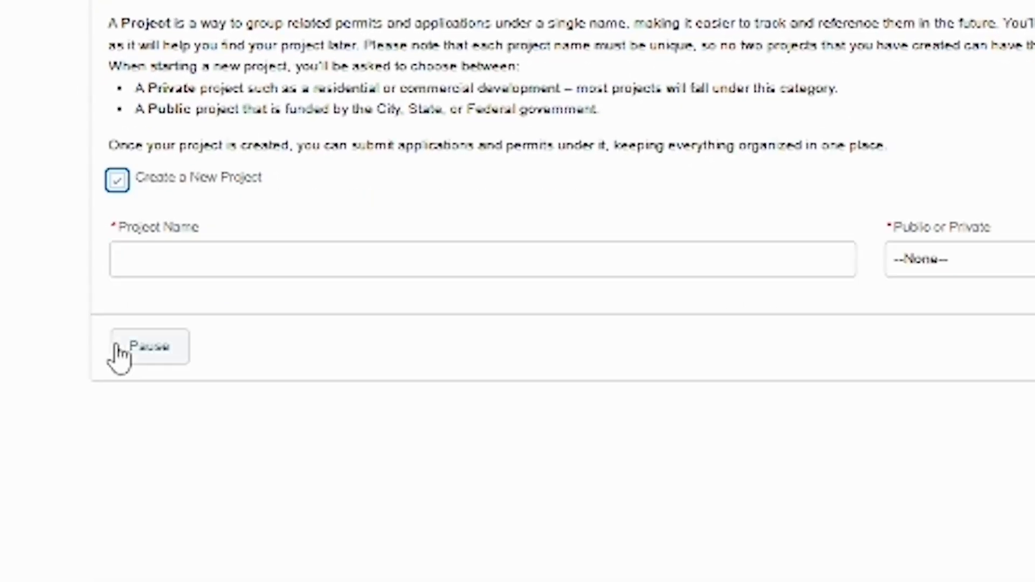
click(275, 264)
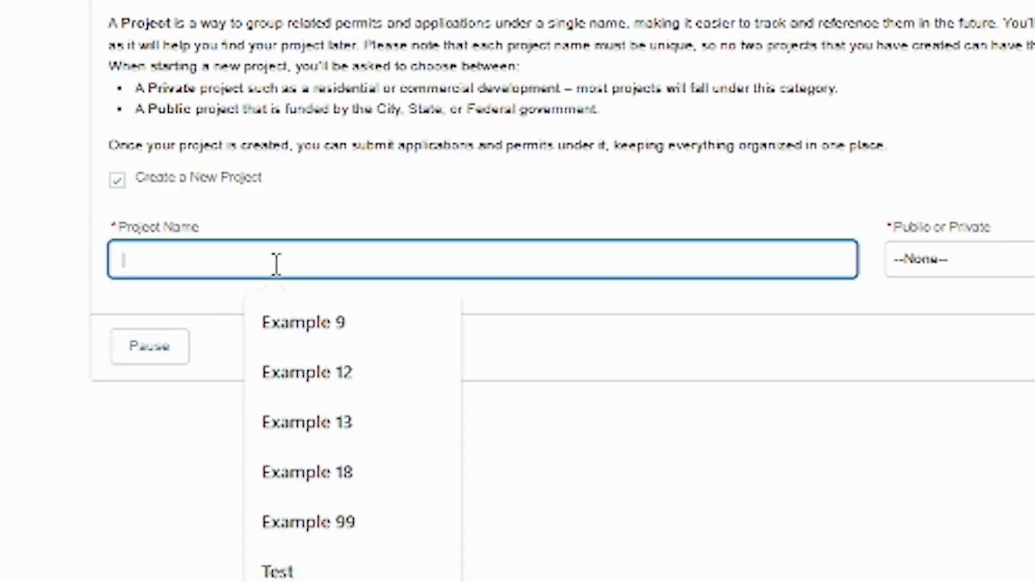
text(Test 9)
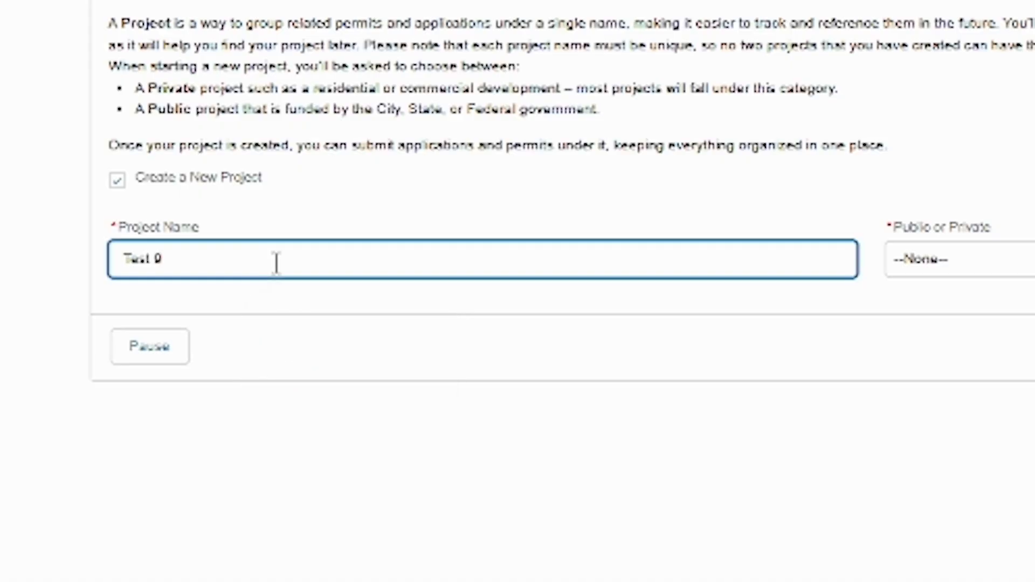
click(974, 270)
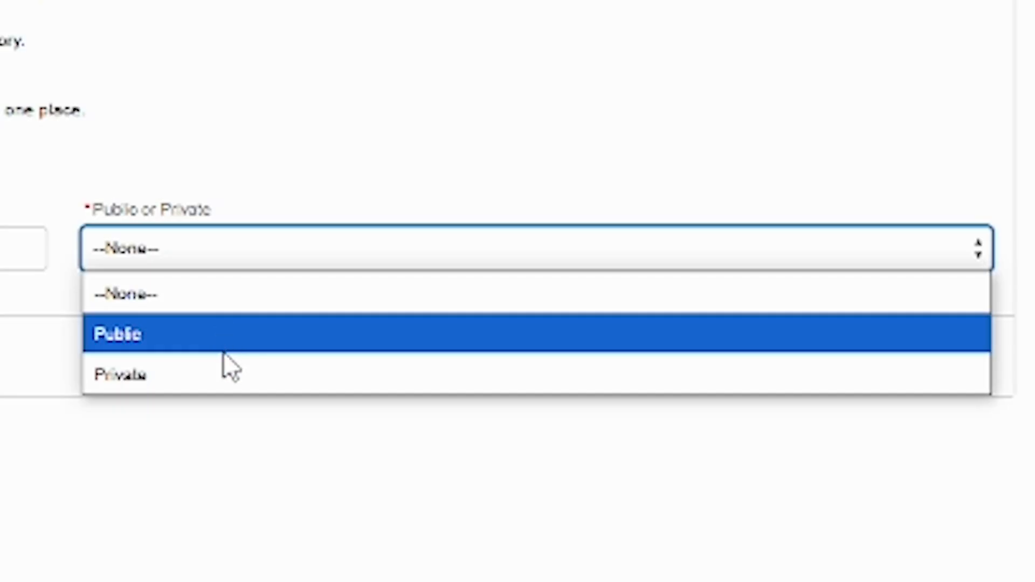
click(232, 386)
click(941, 362)
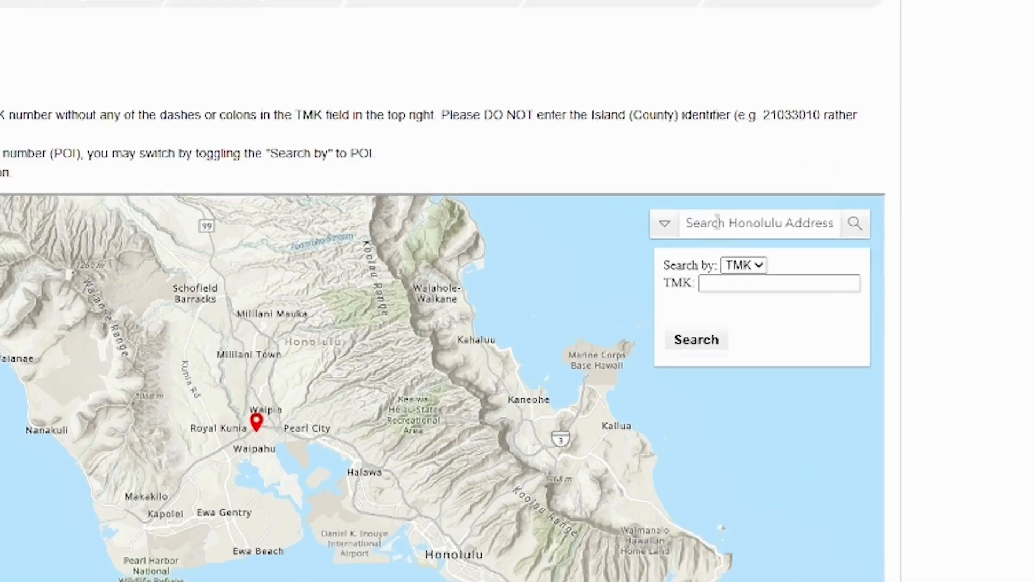
click(816, 258)
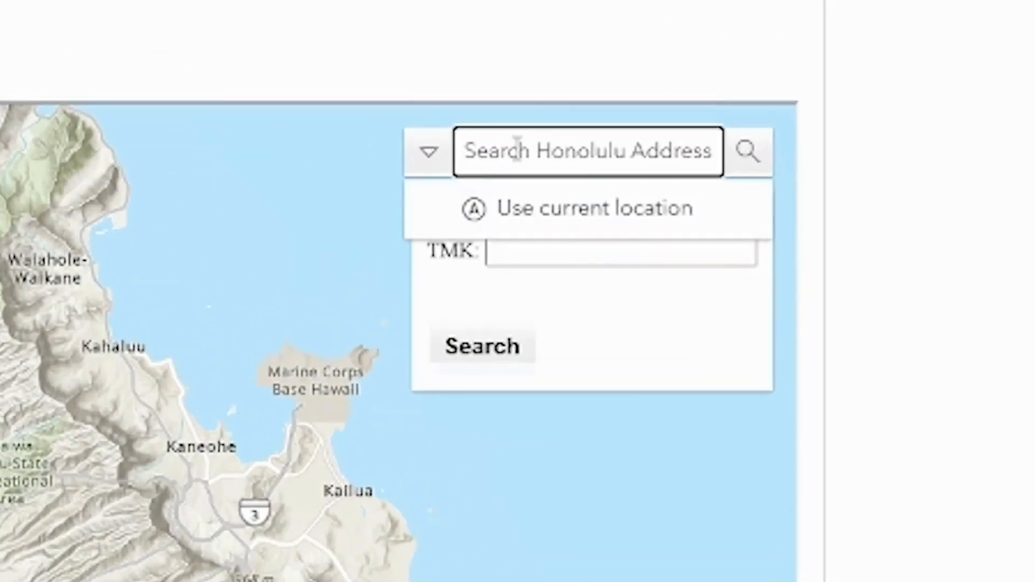
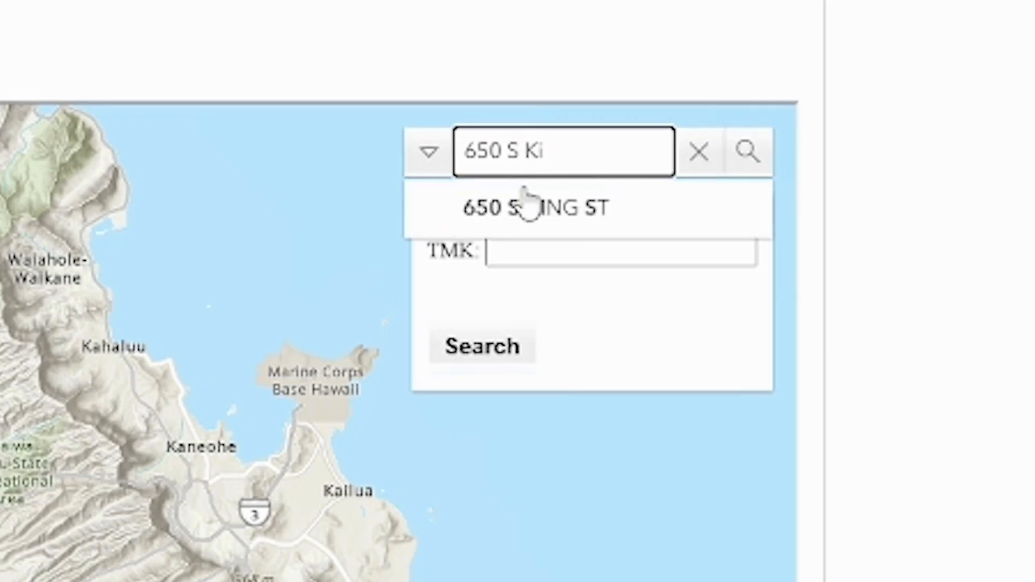
click(533, 211)
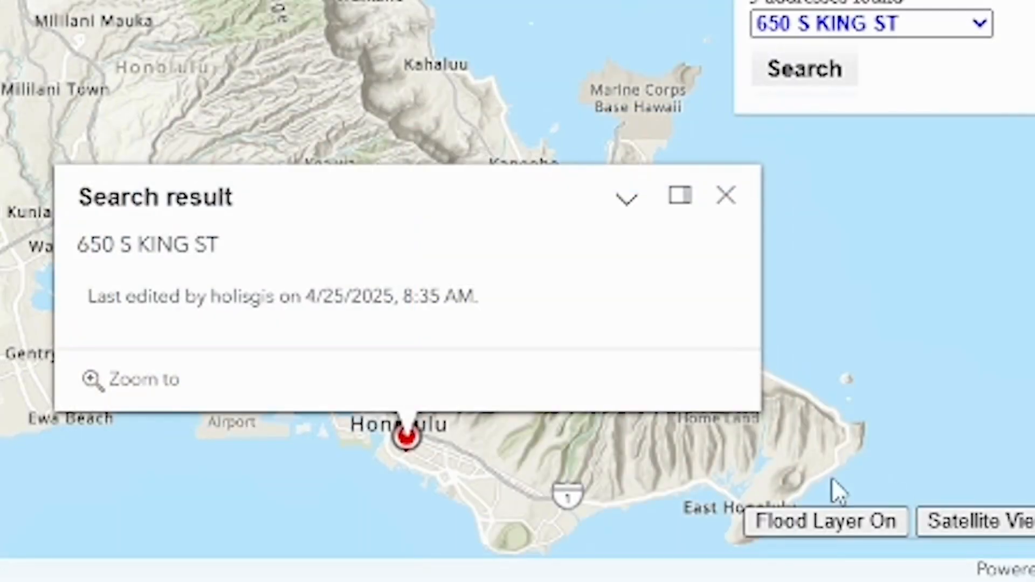
click(187, 382)
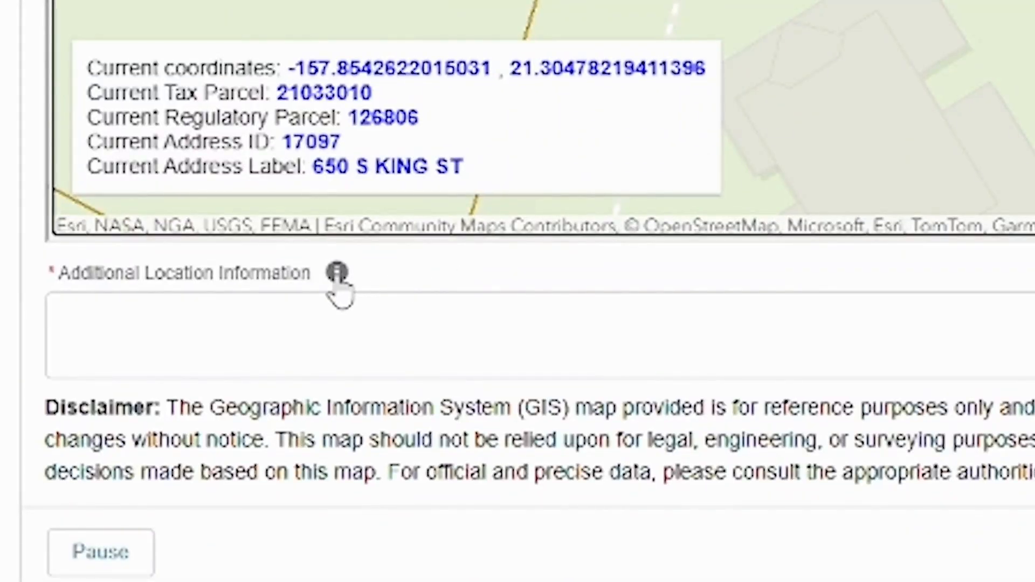
Enter N/A as Additional Location Information and continue to the location details
click(337, 276)
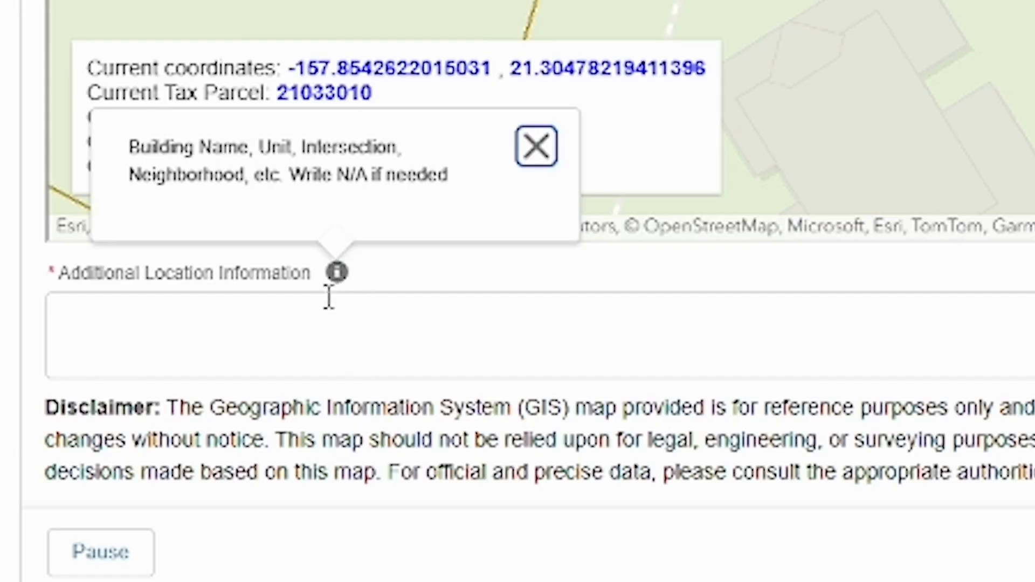
click(313, 314)
text(N)
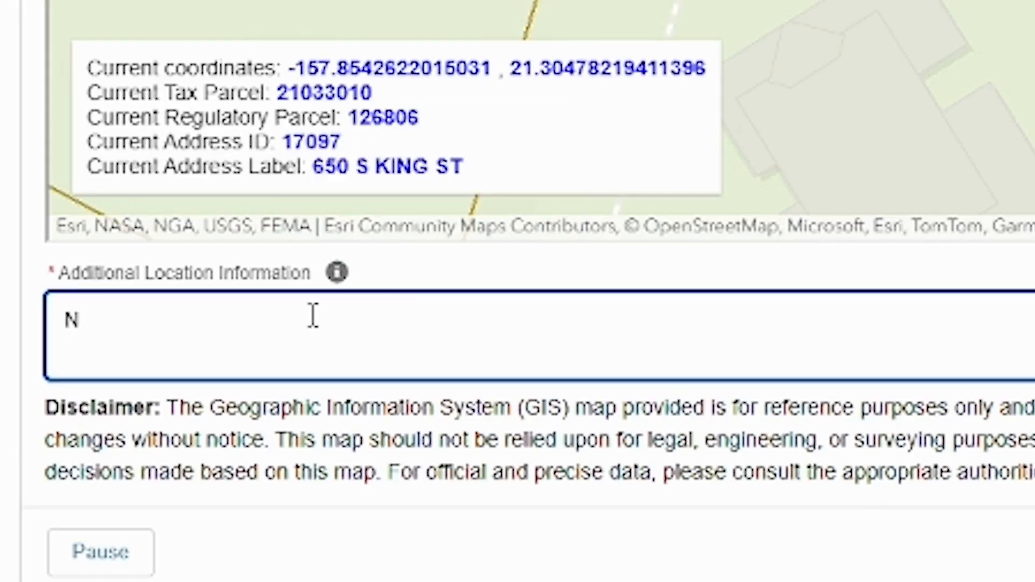
text(/A)
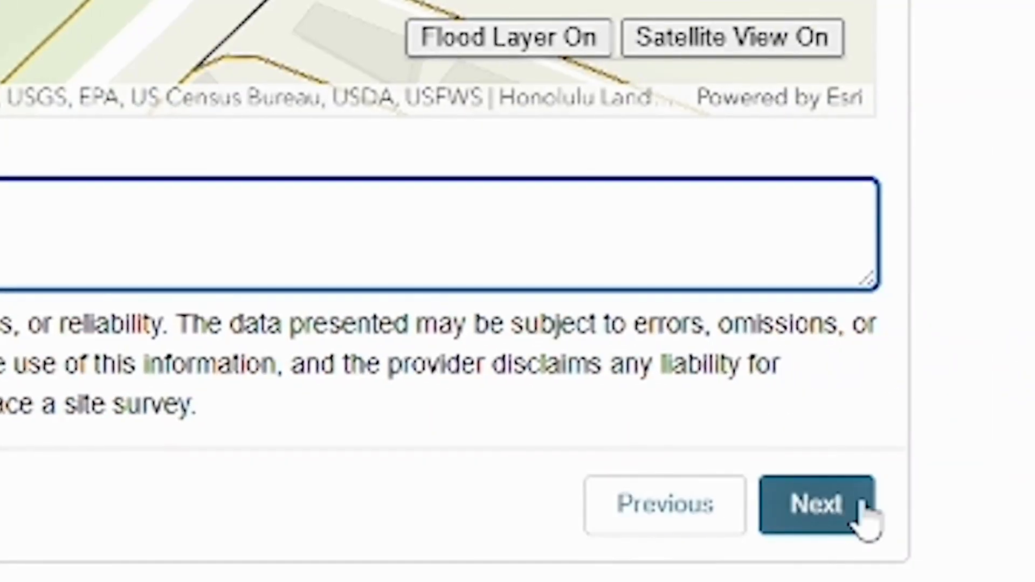
click(863, 512)
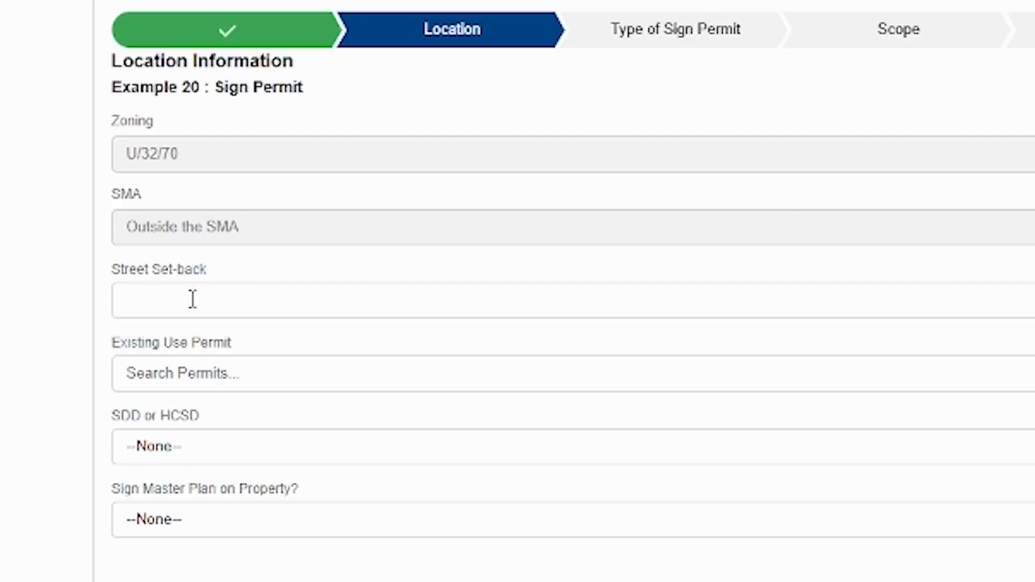
Leave Existing Use Permit and SDD or HCSD unset, answer Yes to Sign Master Plan on Property
click(280, 369)
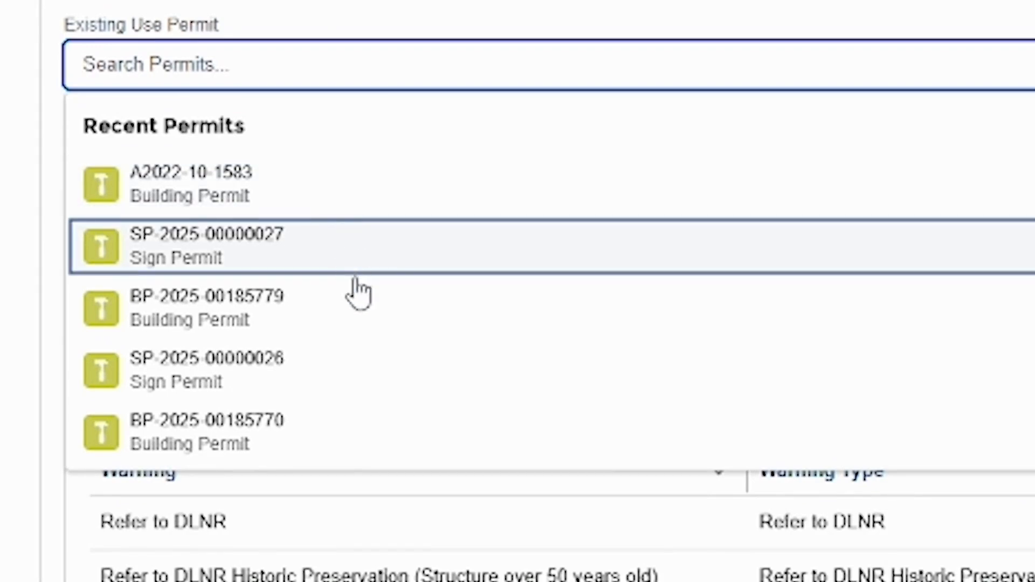
click(286, 178)
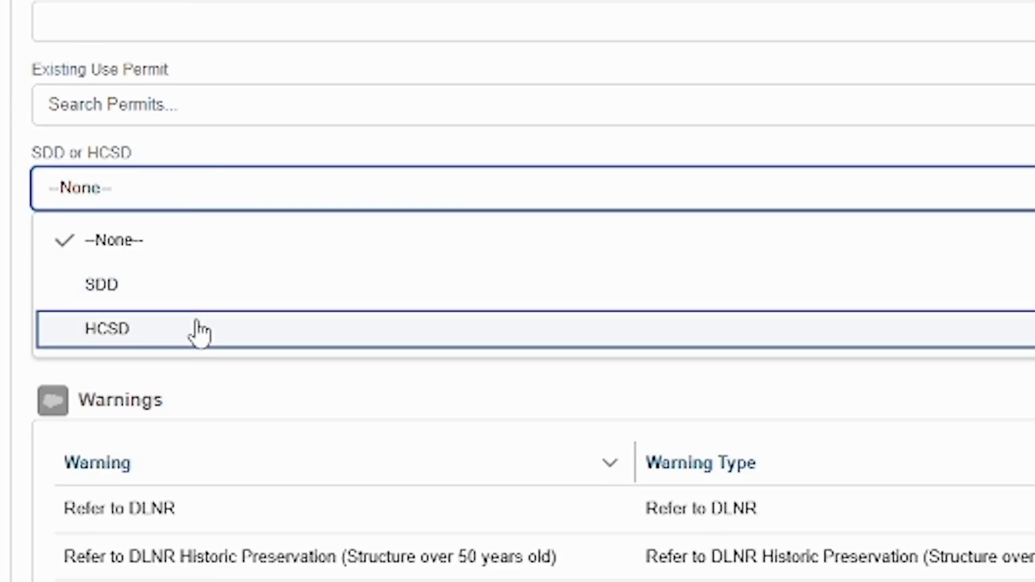
click(201, 257)
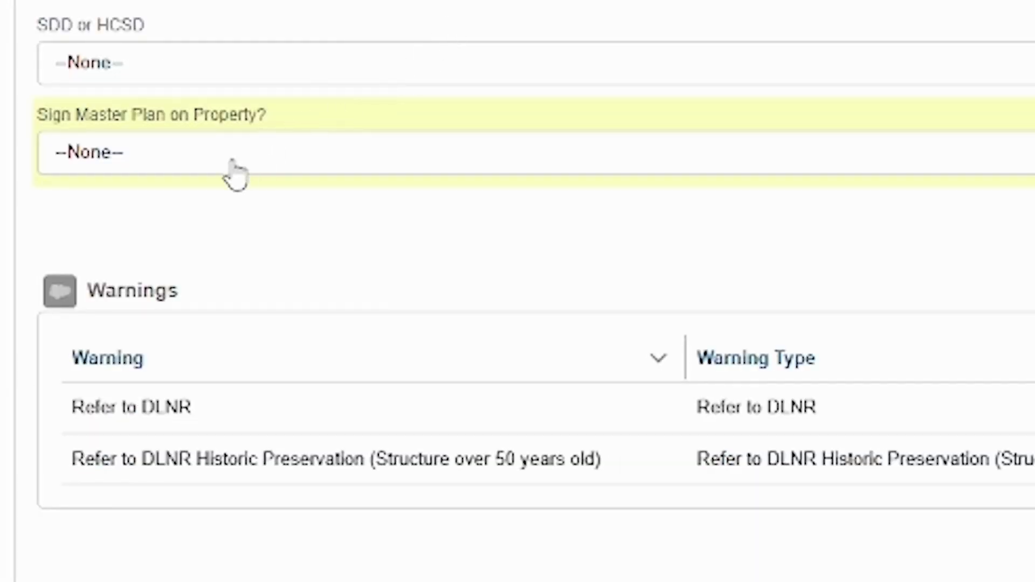
click(232, 162)
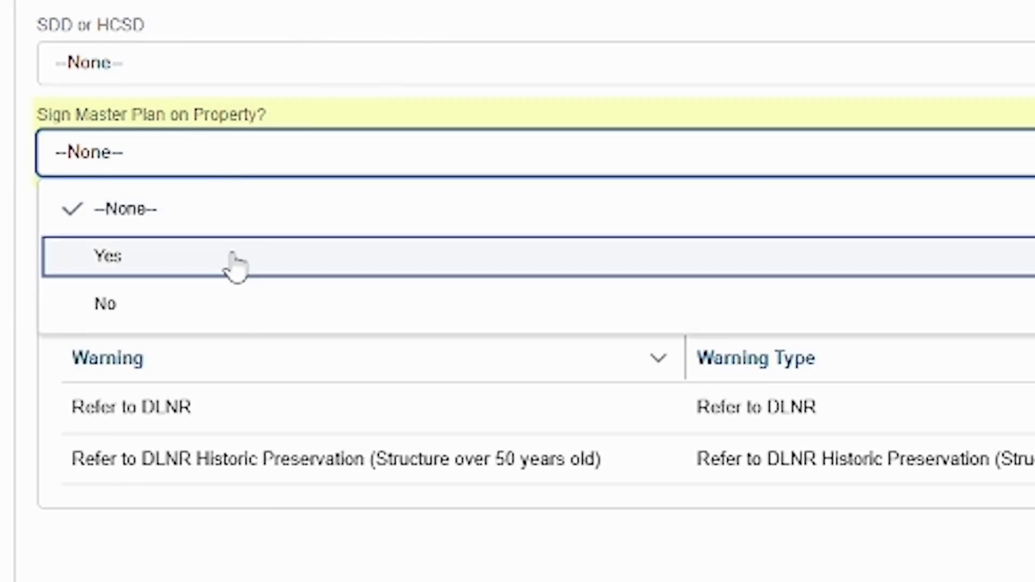
click(235, 265)
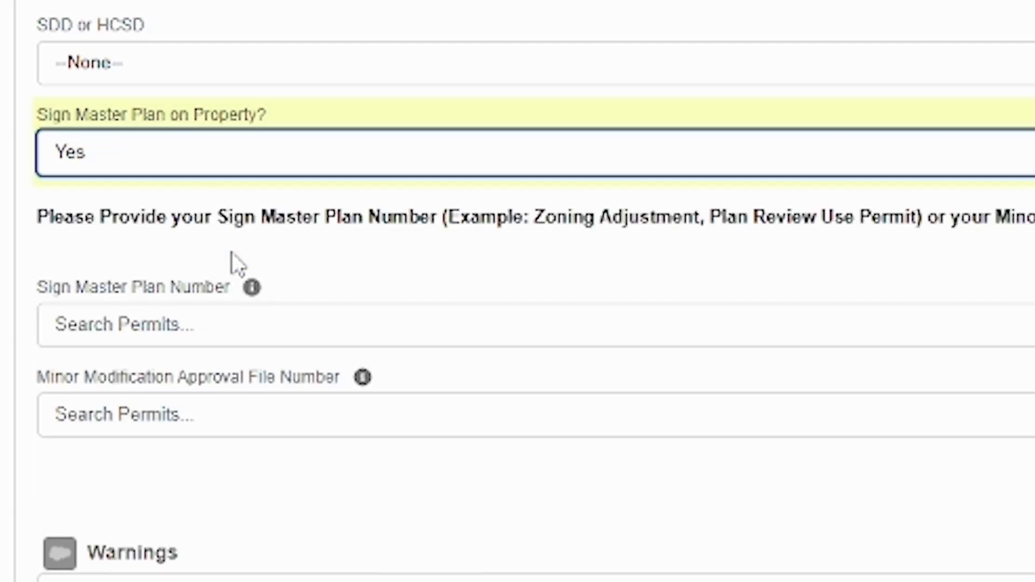
click(241, 336)
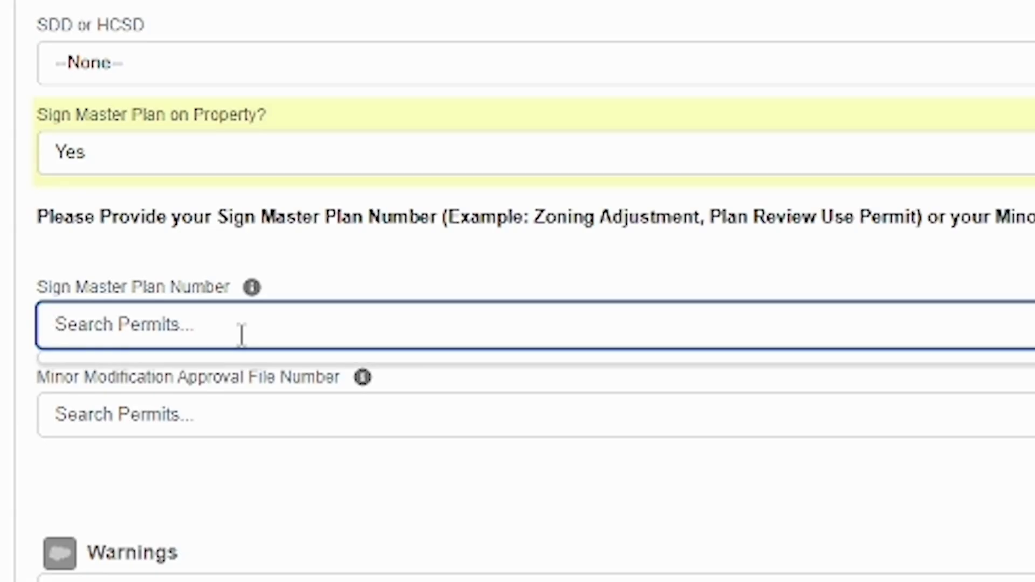
click(240, 418)
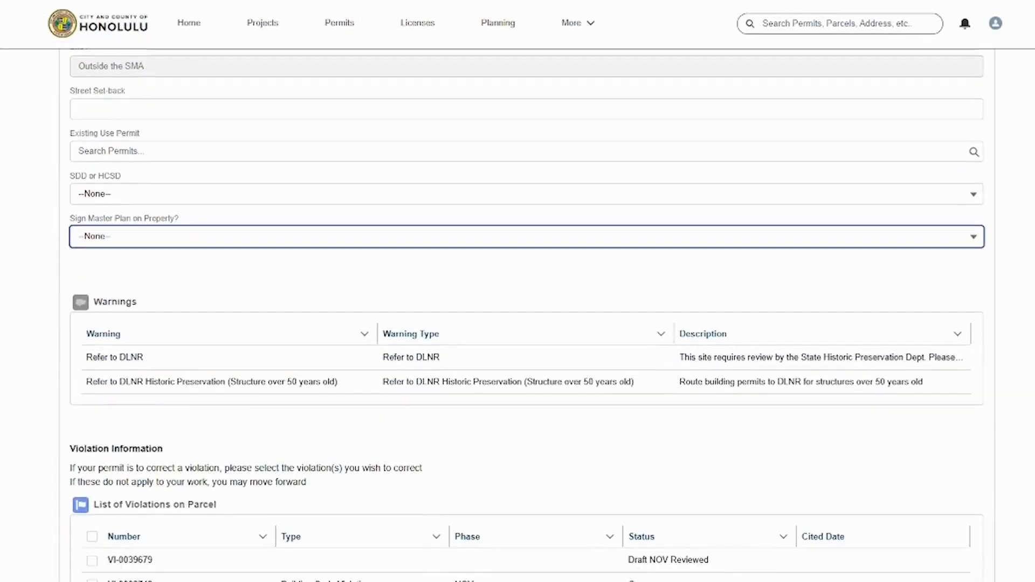
scroll(527, 316, down, 3)
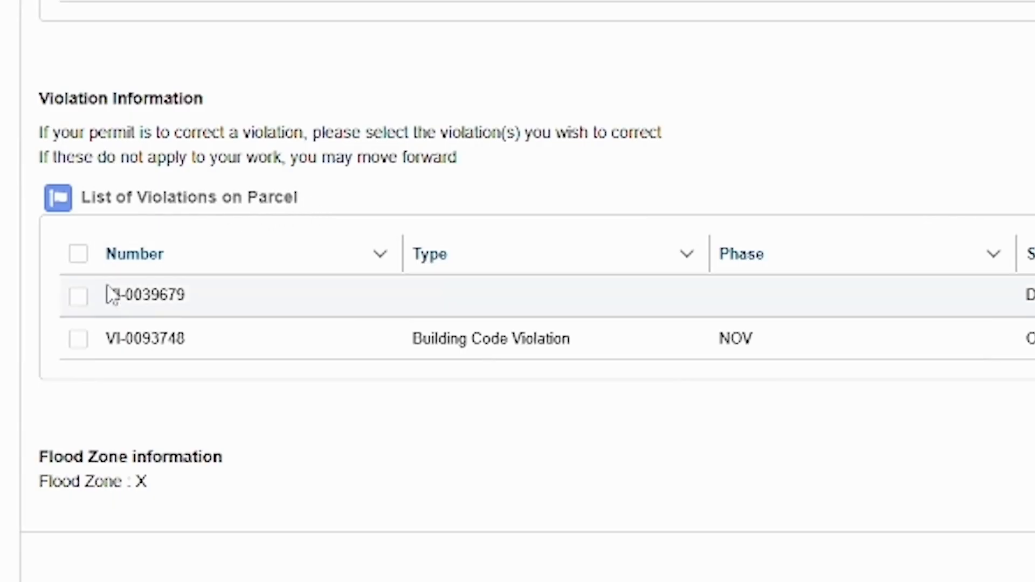
click(83, 305)
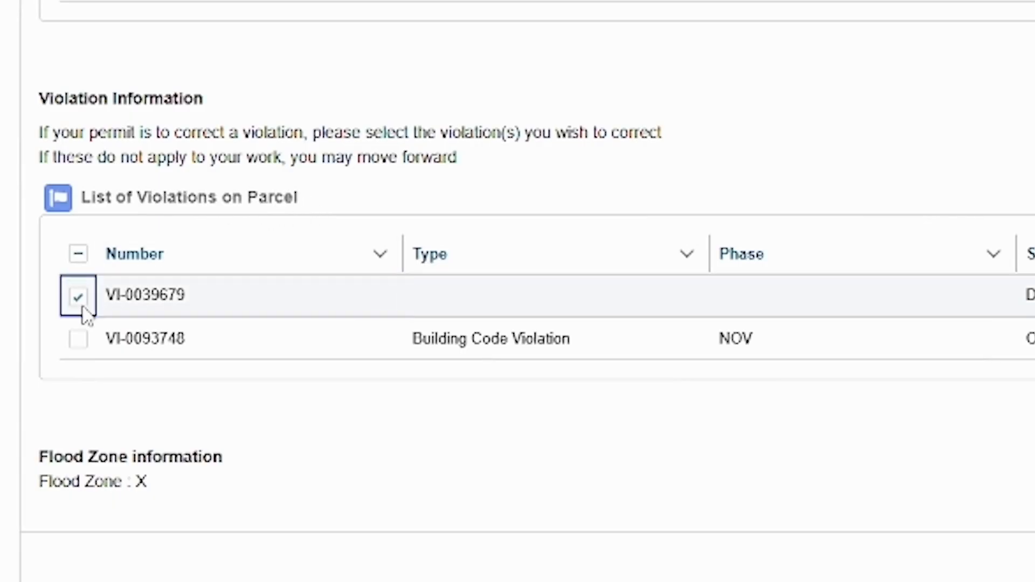
click(81, 350)
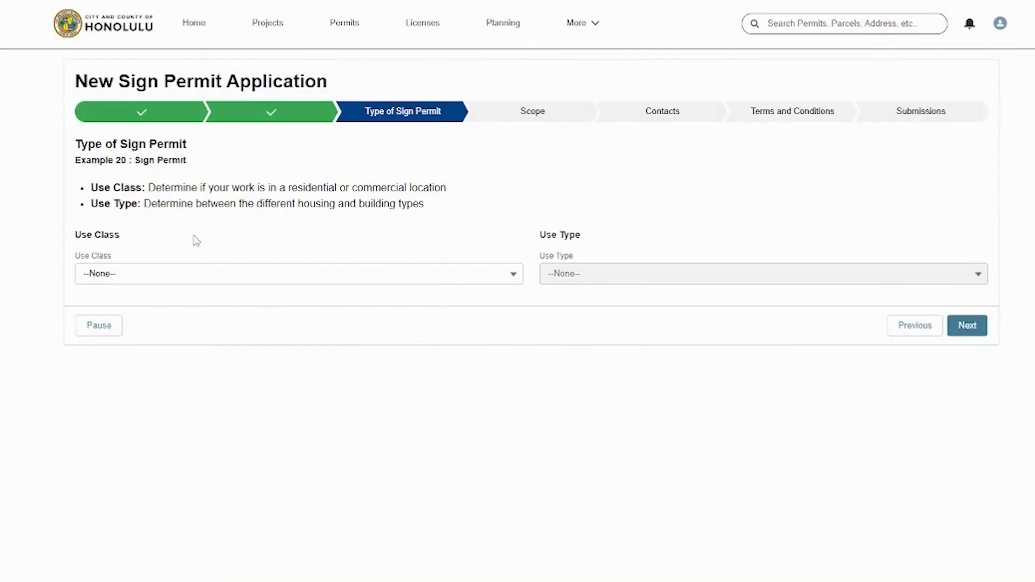
Choose Residential as the use class and open the Use Type choices
click(168, 277)
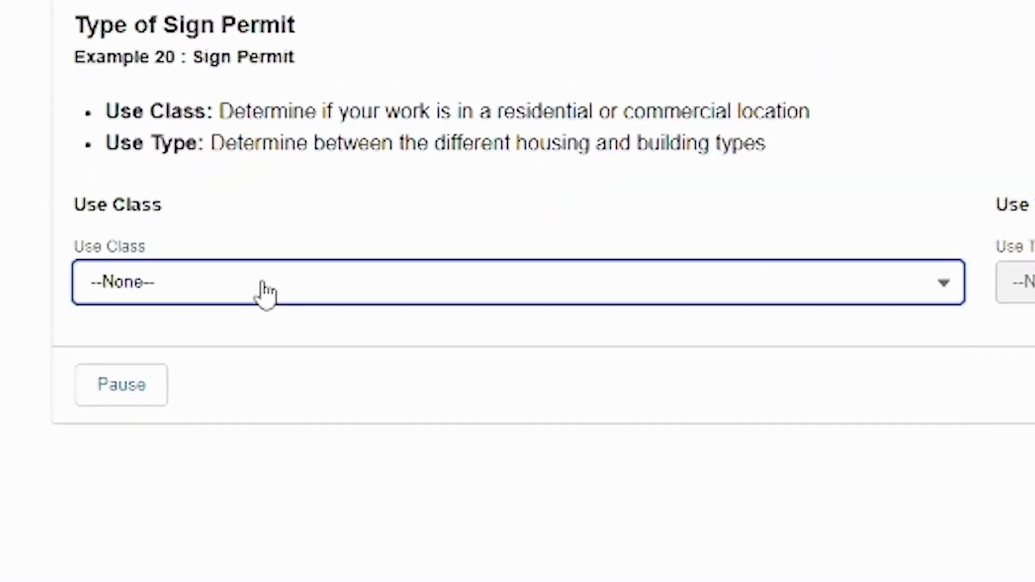
click(288, 390)
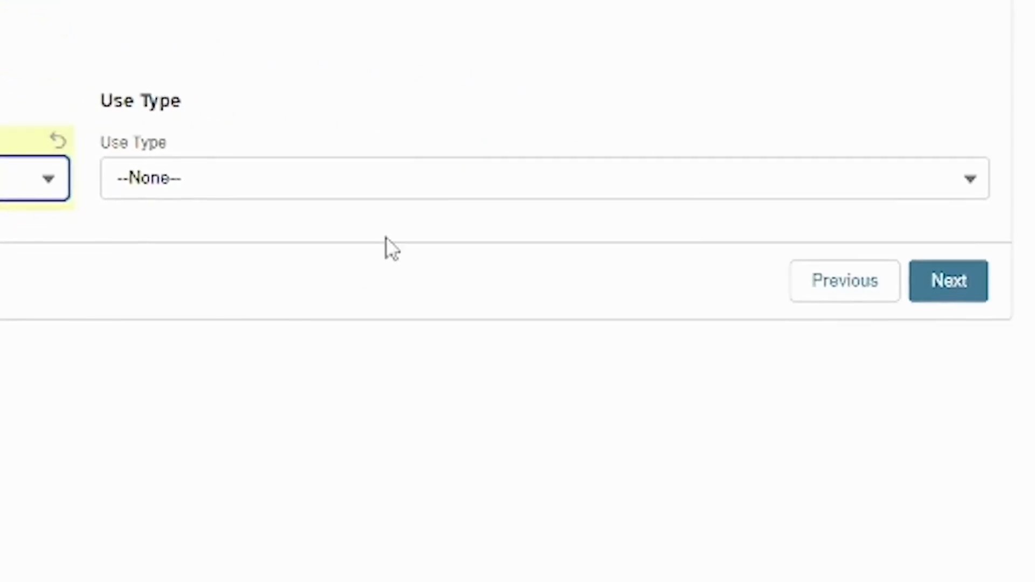
click(682, 215)
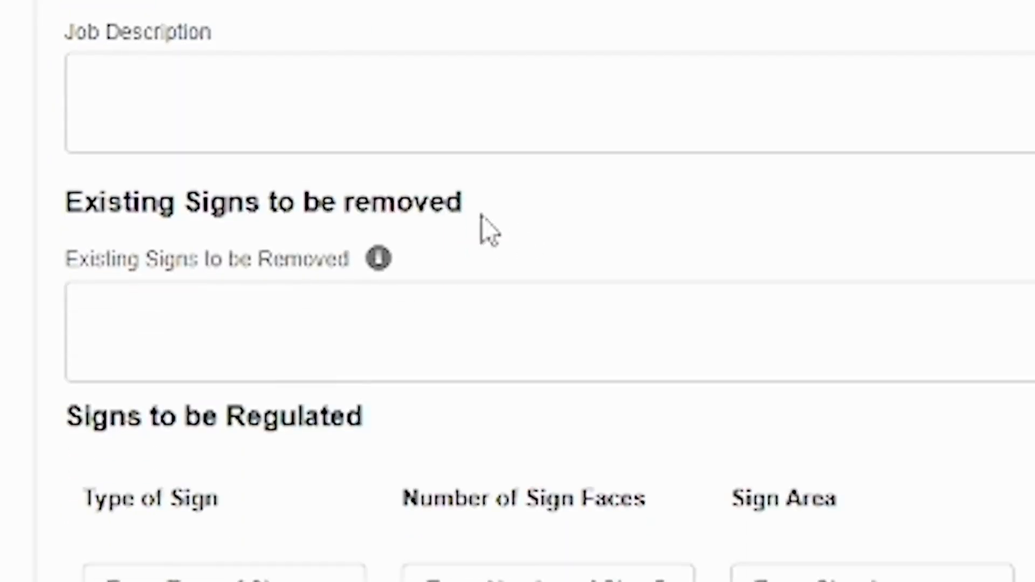
click(379, 507)
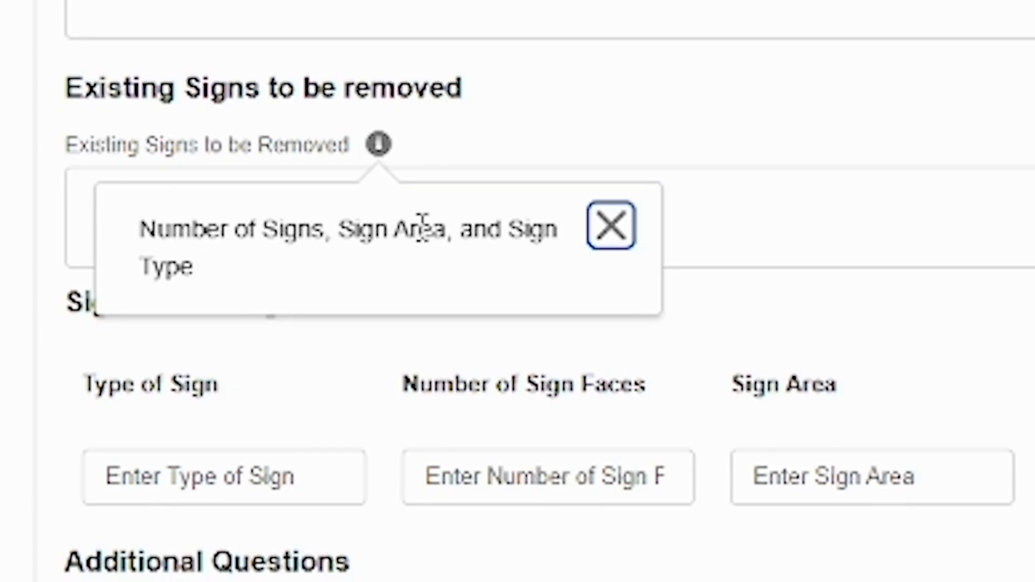
click(618, 230)
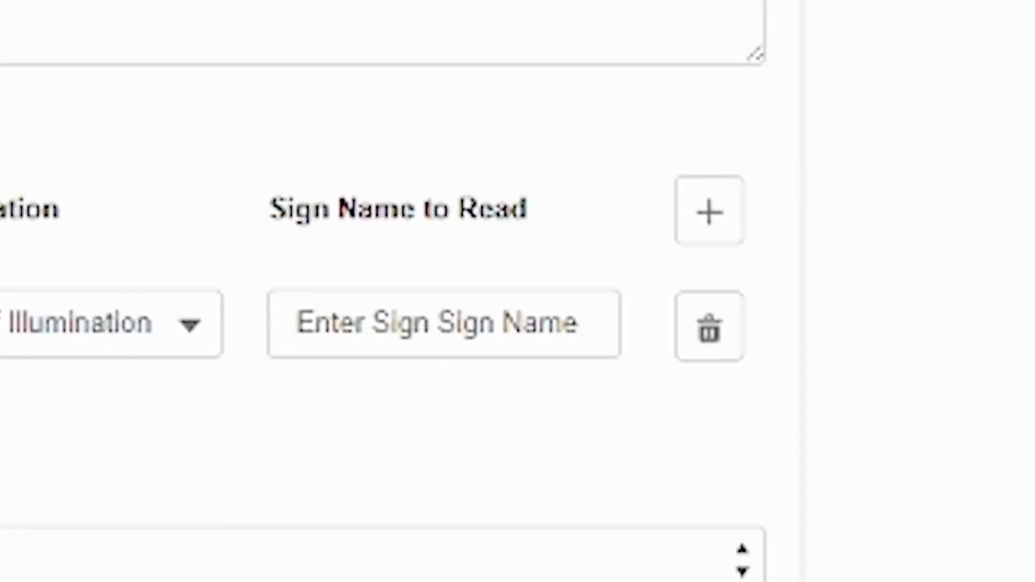
click(377, 561)
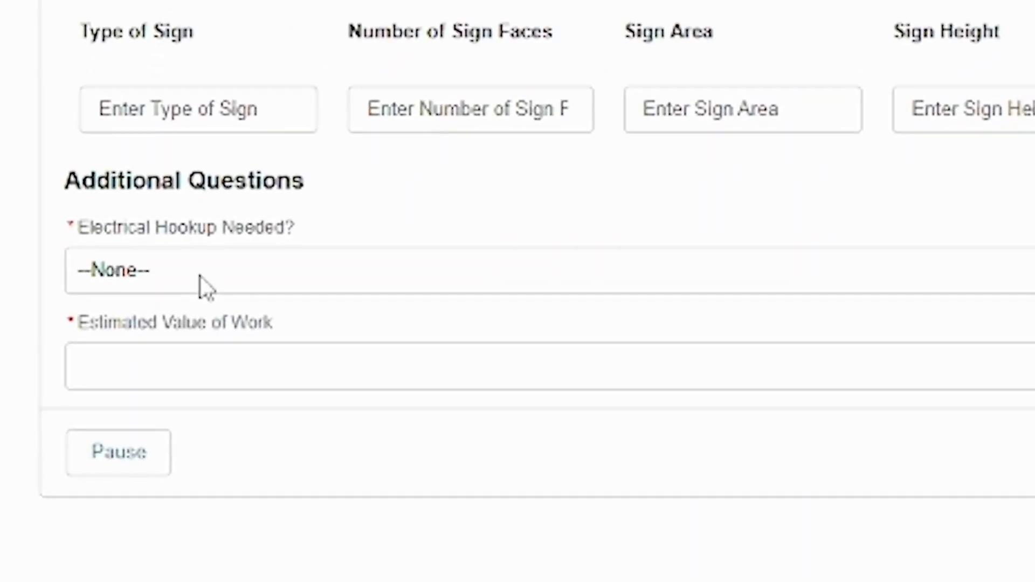
Answer Yes to Electrical Hookup Needed and Existing for New or Existing, then visit the permit and value fields
click(204, 287)
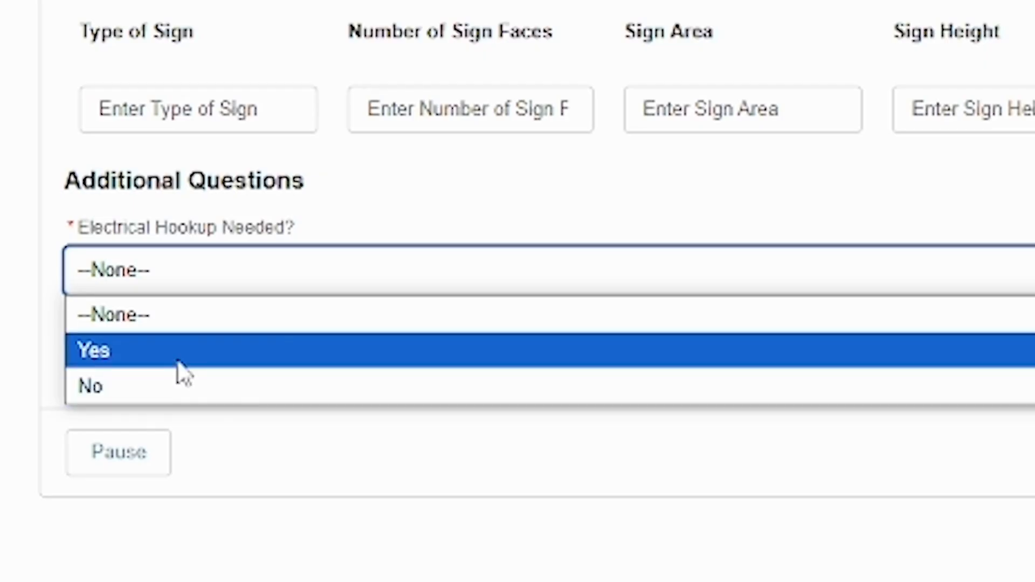
click(180, 371)
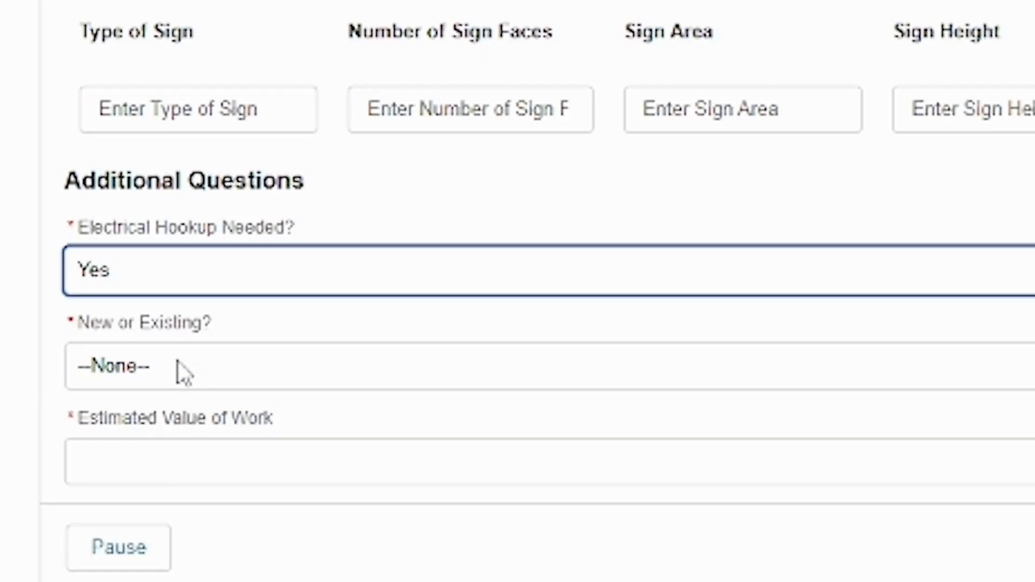
click(181, 371)
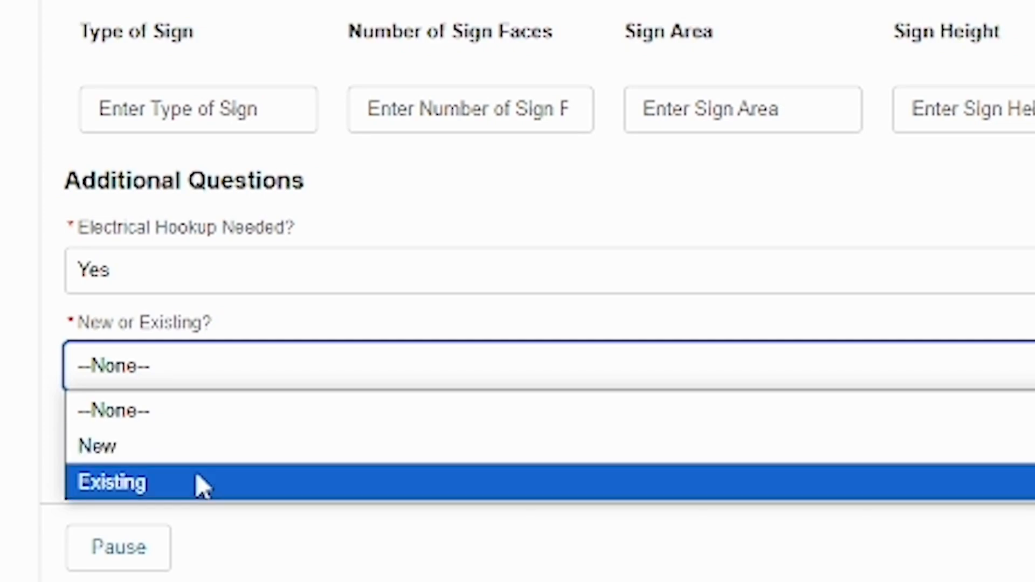
click(202, 486)
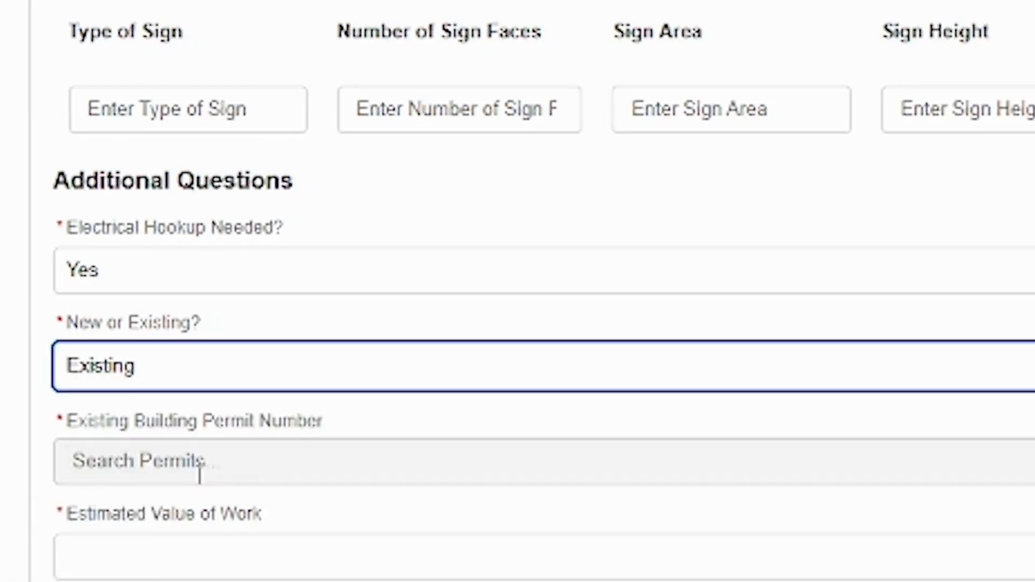
click(312, 457)
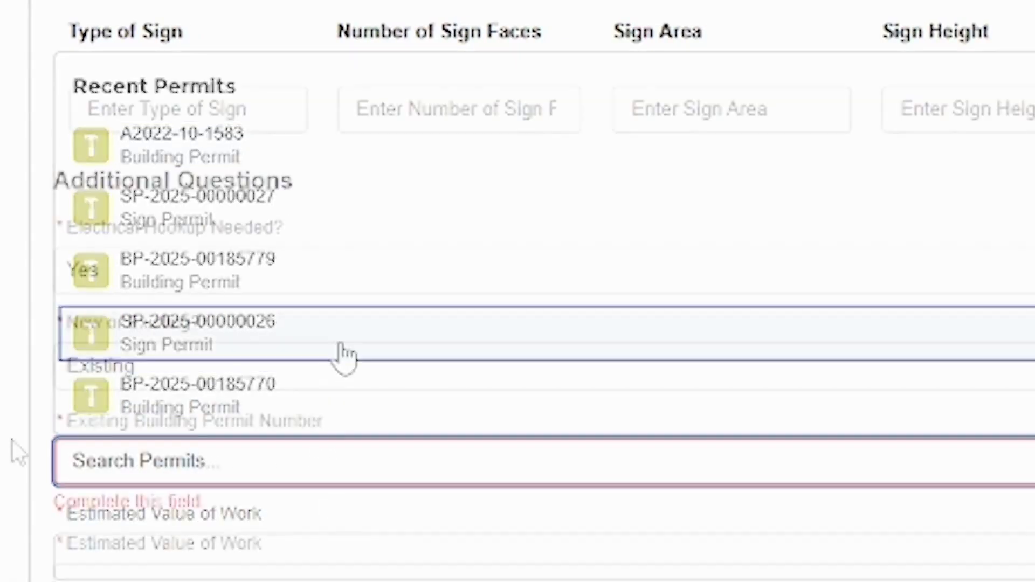
click(139, 577)
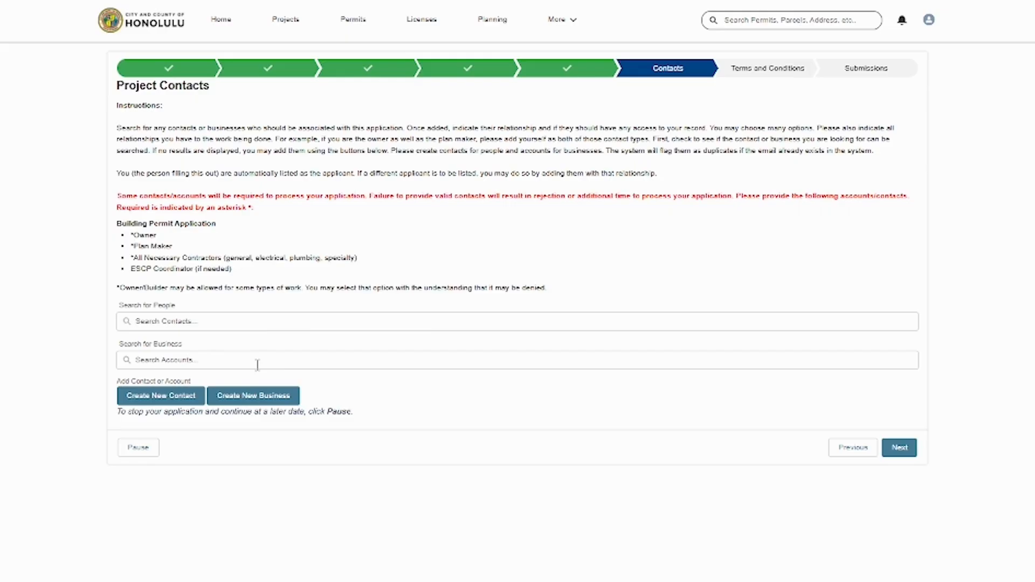
Start a new contact person, return to Project Contacts, then start a new business contact
click(178, 403)
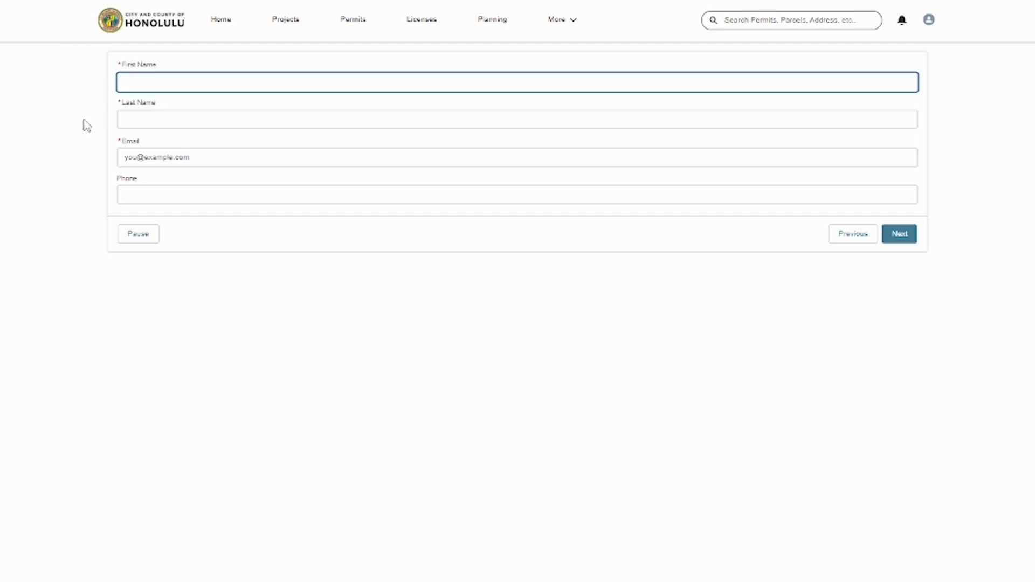
click(853, 240)
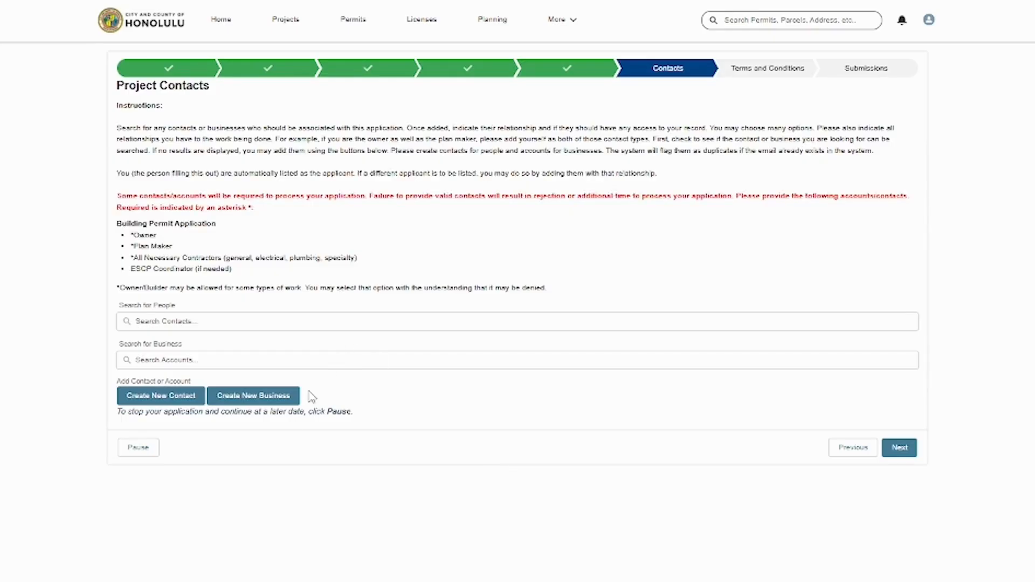
click(285, 410)
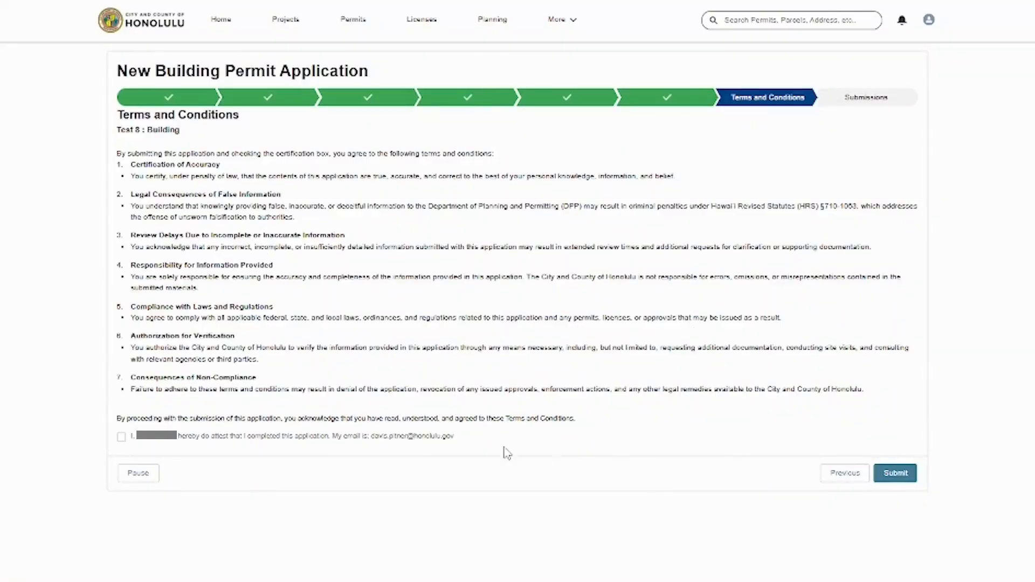
Tick the completion attestation, submit the application, and confirm it in the review dialog
click(122, 437)
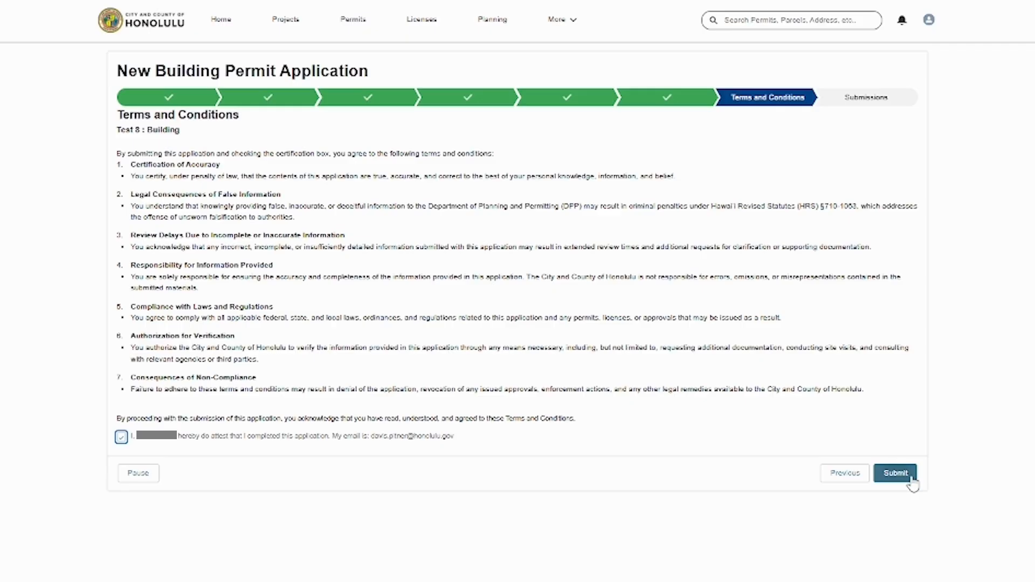
click(896, 473)
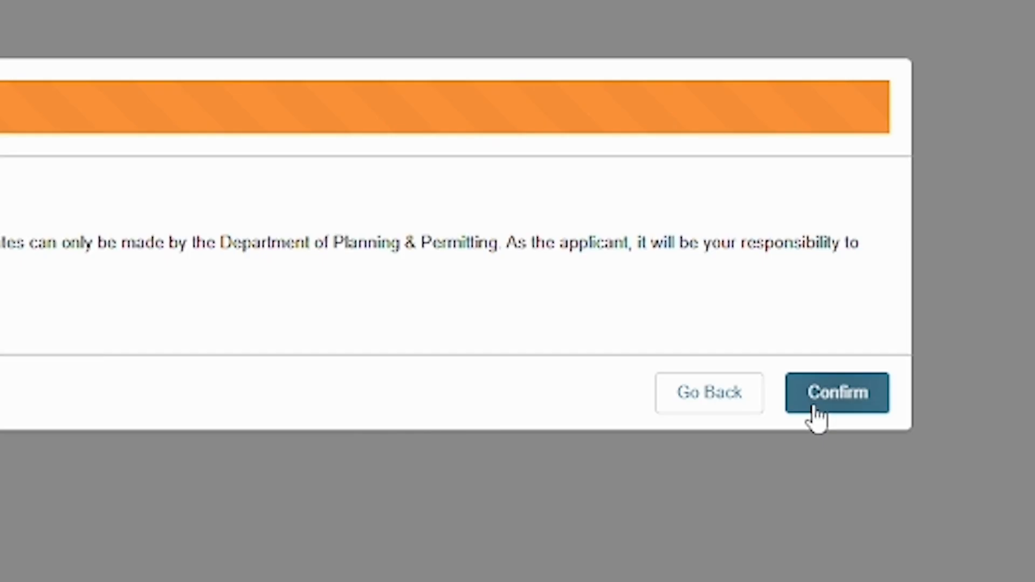
click(817, 412)
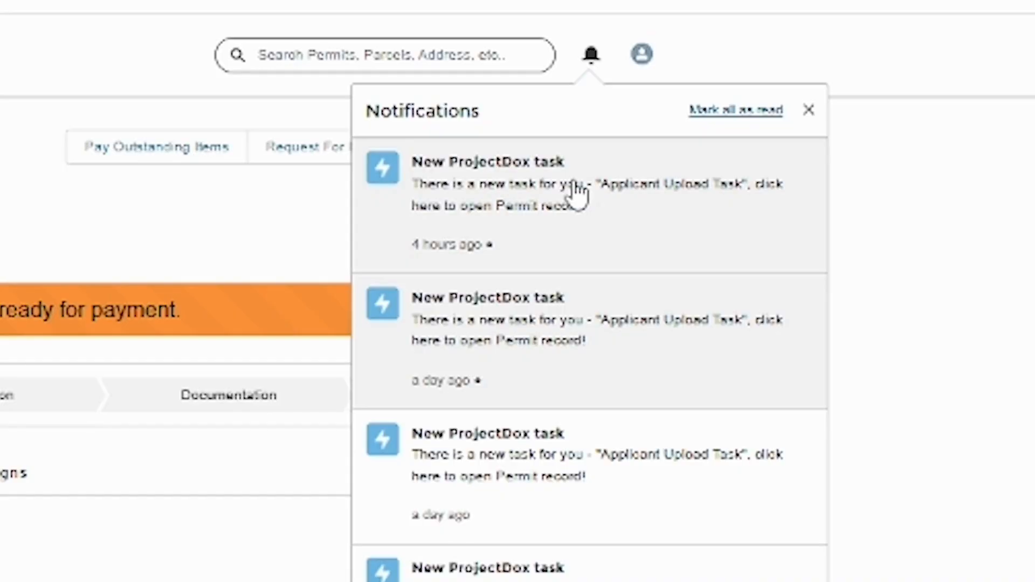
Open the permit record from the ProjectDox task notification and launch its Applicant Upload Task
click(255, 158)
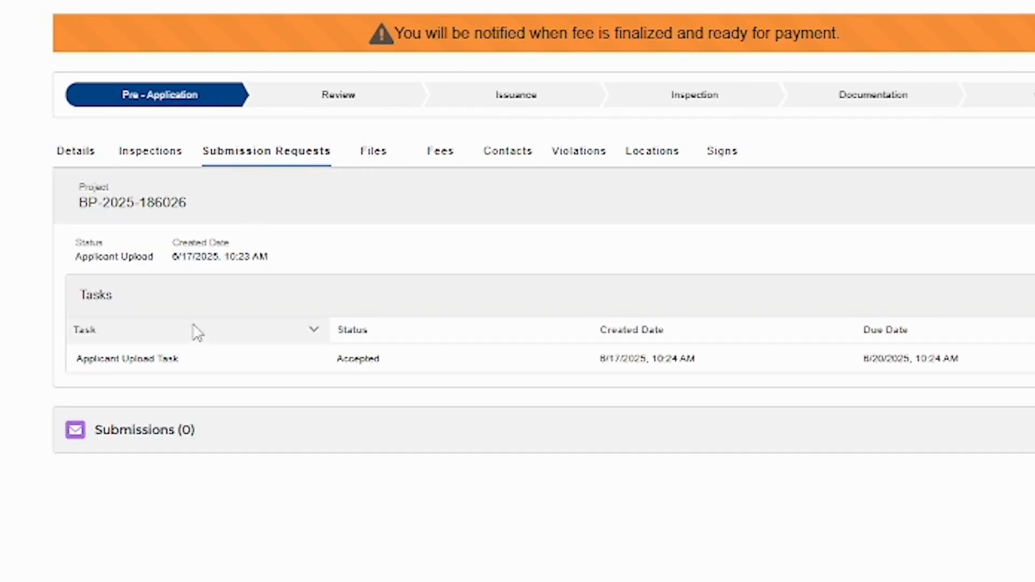
click(144, 366)
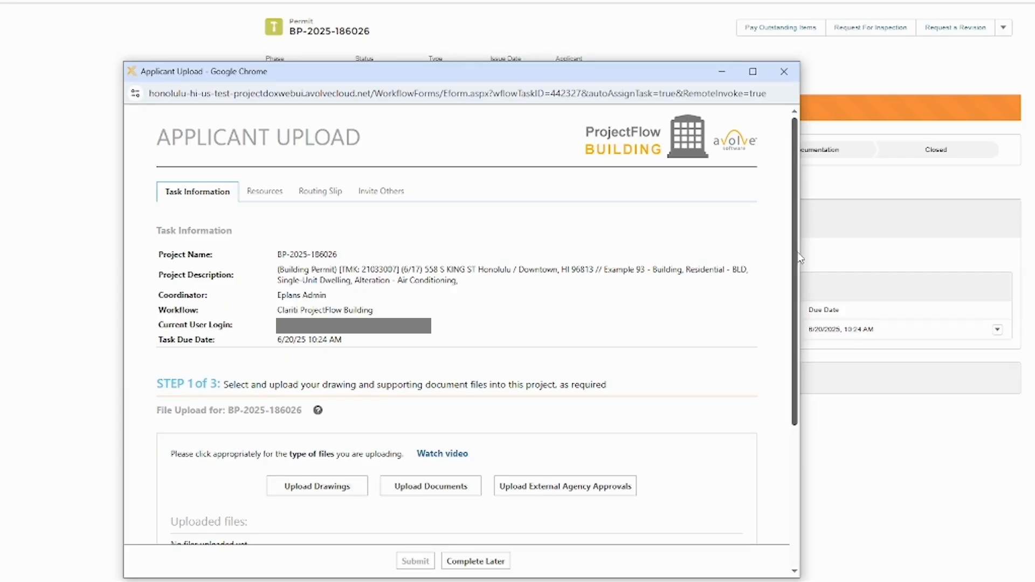
Tick the Step 2 drawings-and-documents confirmation and submit the Applicant Upload task
scroll(169, 484, down, 4)
click(166, 476)
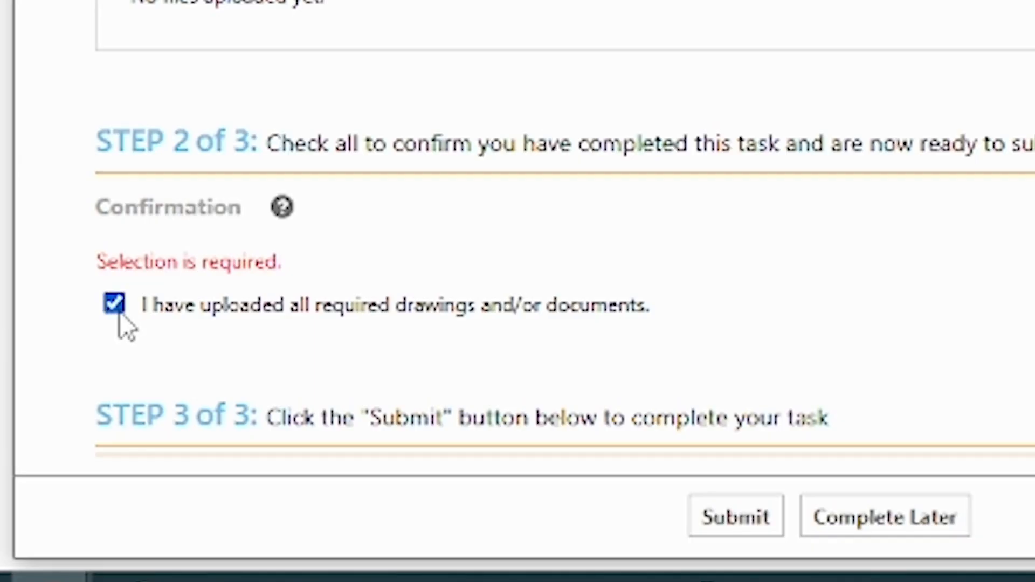
click(749, 519)
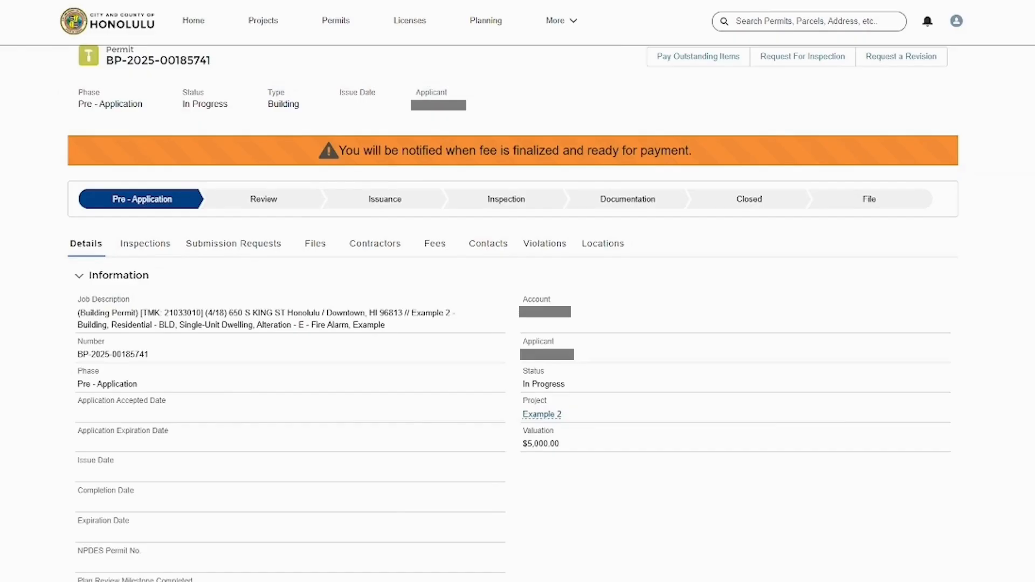